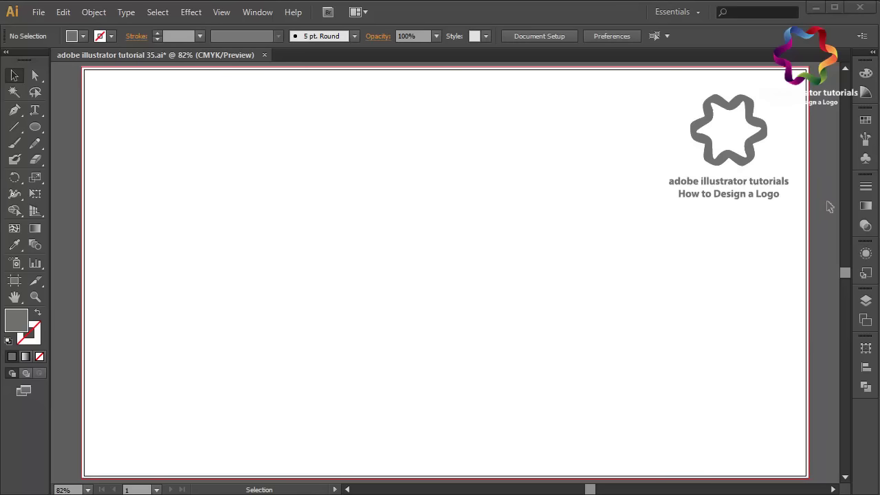
Step: Draw a grey rounded rectangle and scale it up to about 535 by 299 px
left_click(35, 128)
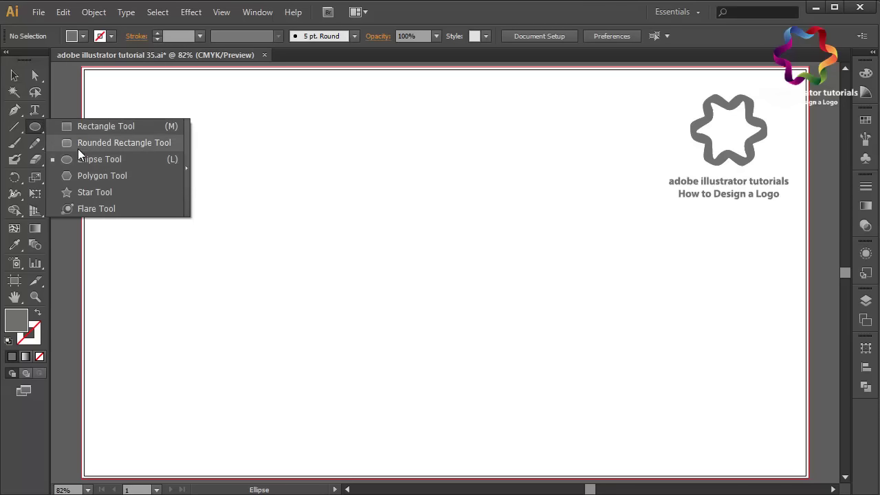
left_click(79, 145)
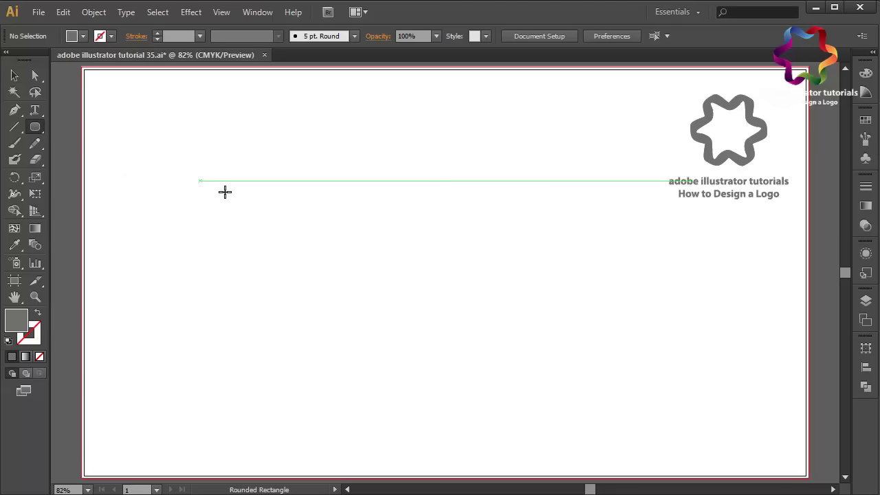
left_click_drag(200, 181, 555, 348)
key("v")
left_click_drag(427, 309, 479, 324)
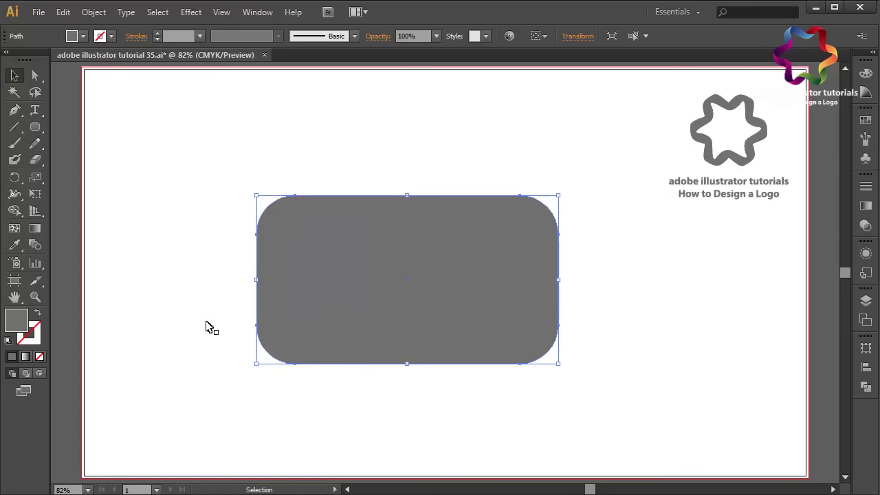
Step: Swap the body's grey fill to an outline and set its stroke weight to 16 pt
left_click(38, 313)
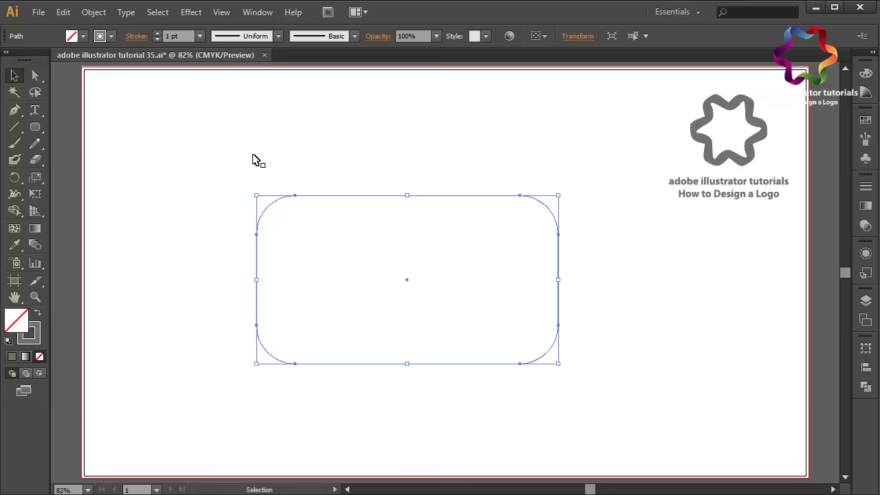
left_click(200, 35)
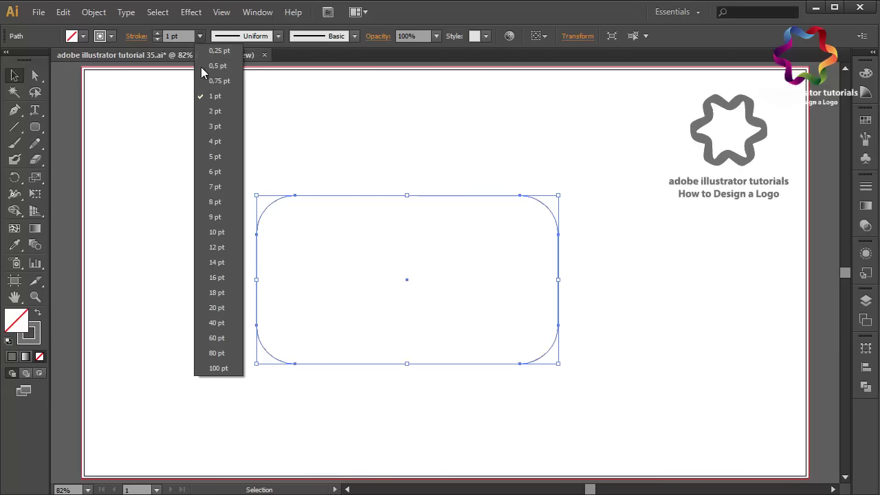
left_click(216, 203)
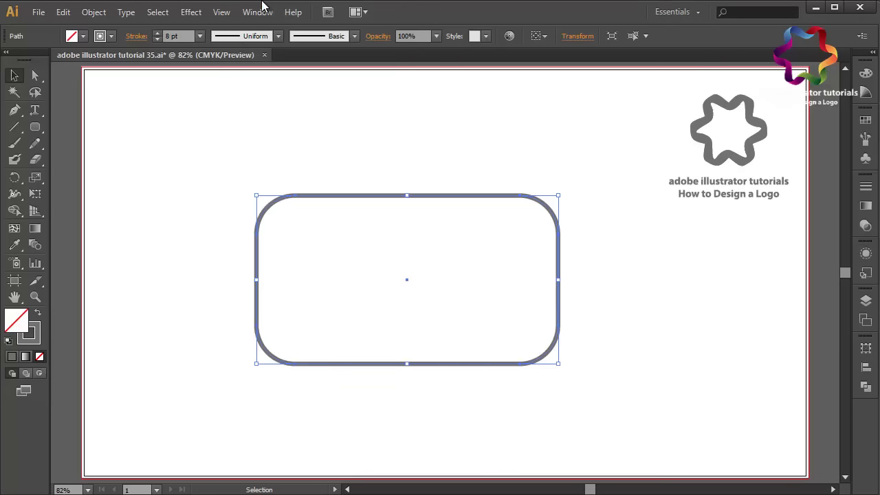
left_click(200, 36)
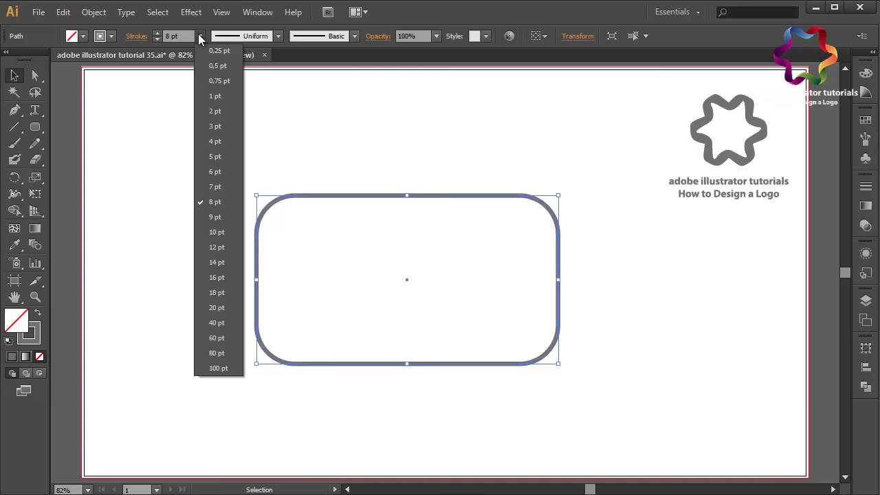
left_click(224, 282)
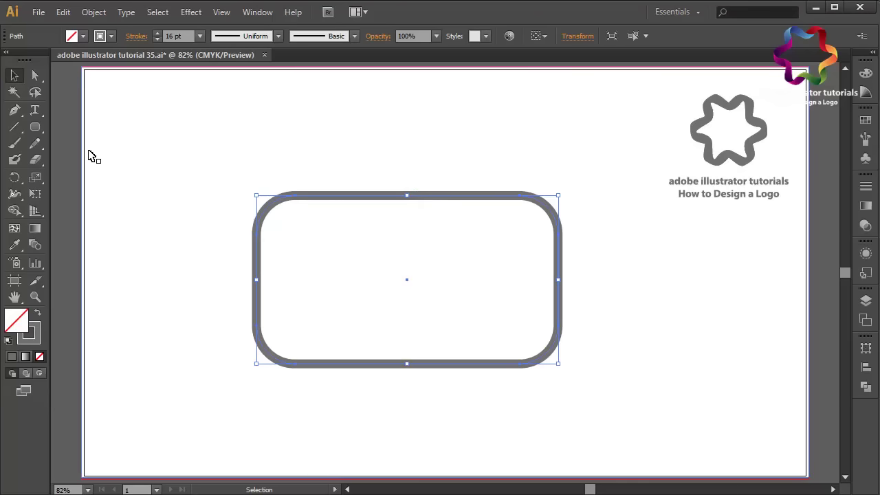
left_click(36, 128)
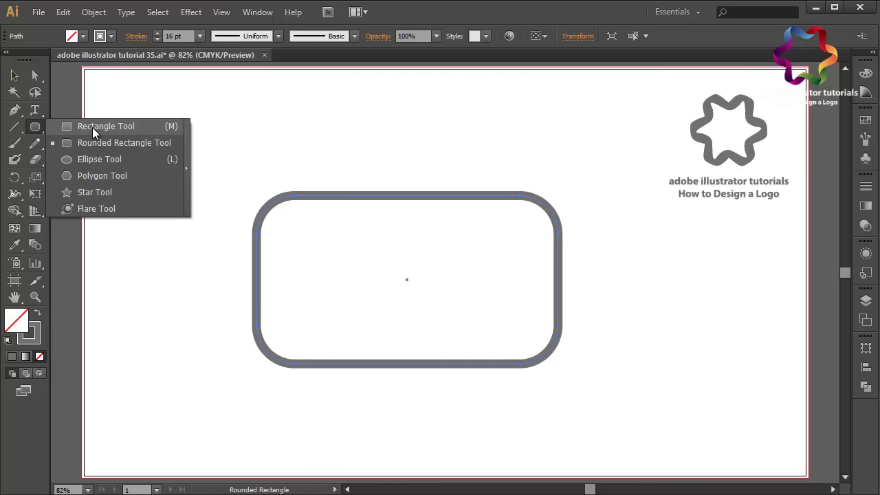
Step: Draw a strokeless white #FFFFFF rectangle centred over the outline's middle, leaving two bracket ends
left_click(98, 126)
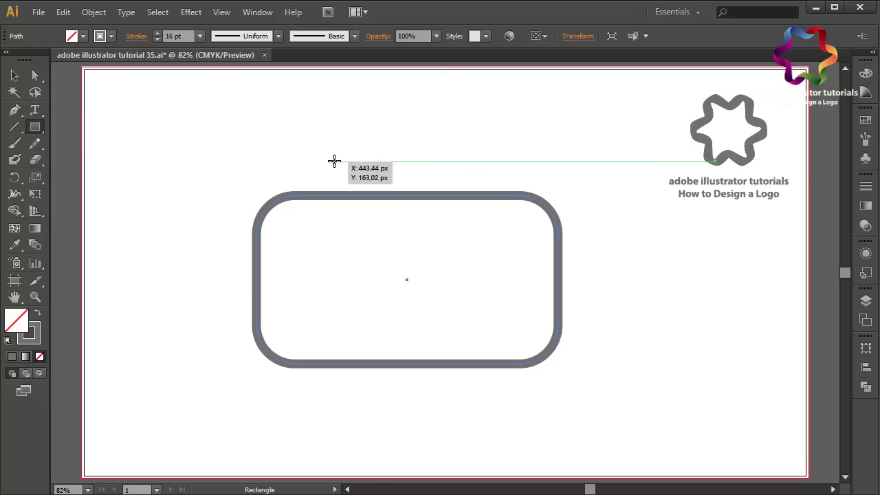
left_click_drag(333, 162, 440, 355)
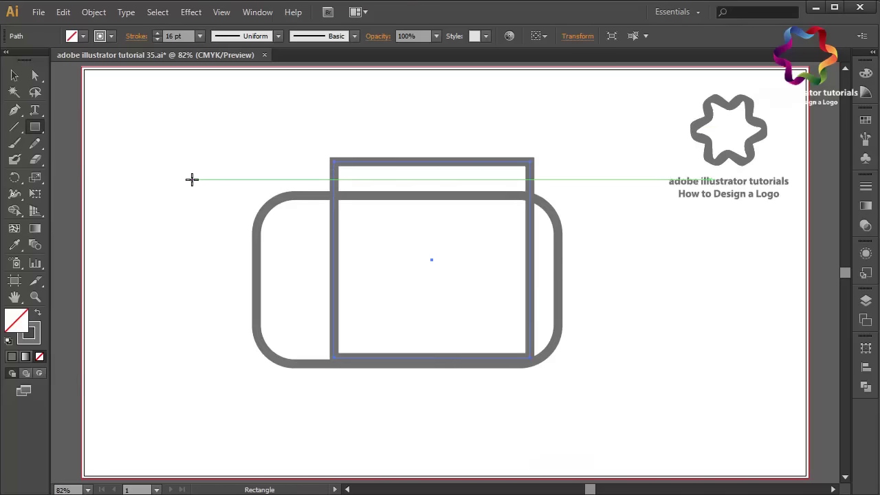
left_click(14, 75)
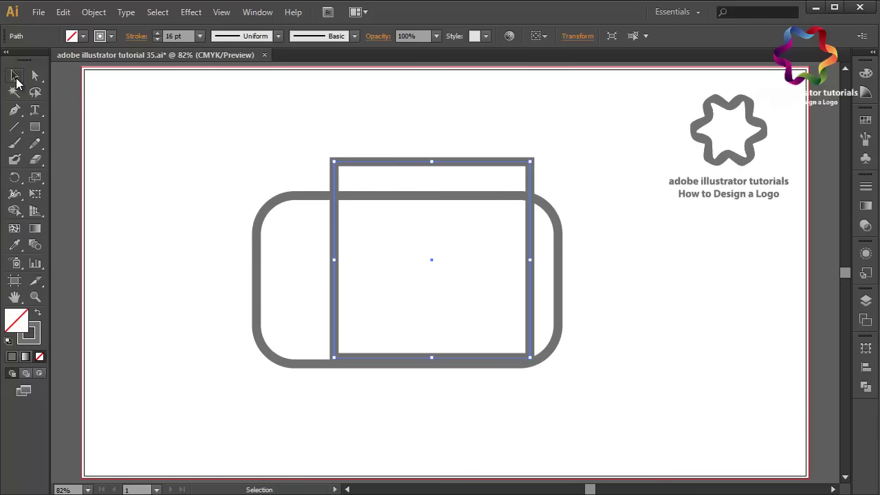
left_click(39, 316)
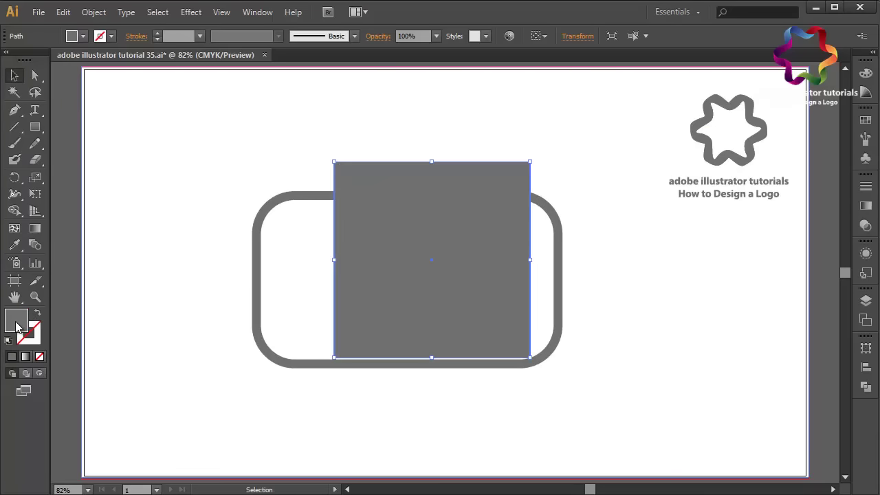
double_click(17, 327)
type("ffffff")
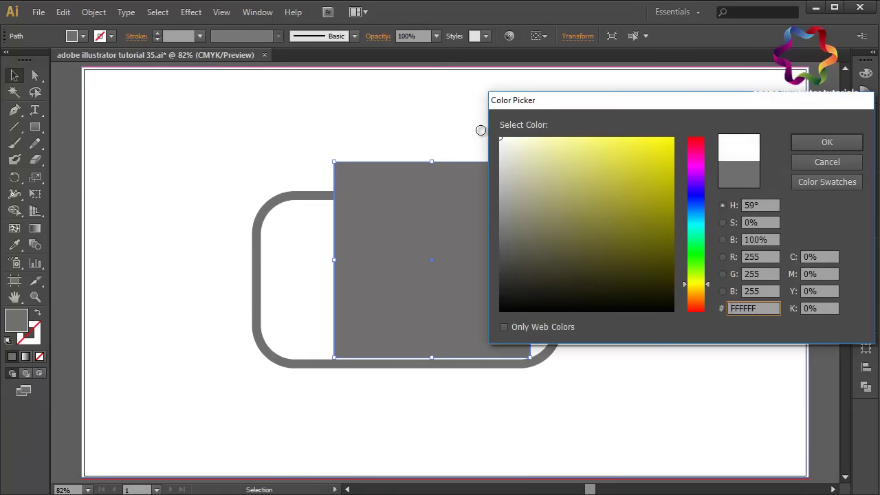
left_click(827, 141)
left_click_drag(413, 327, 386, 346)
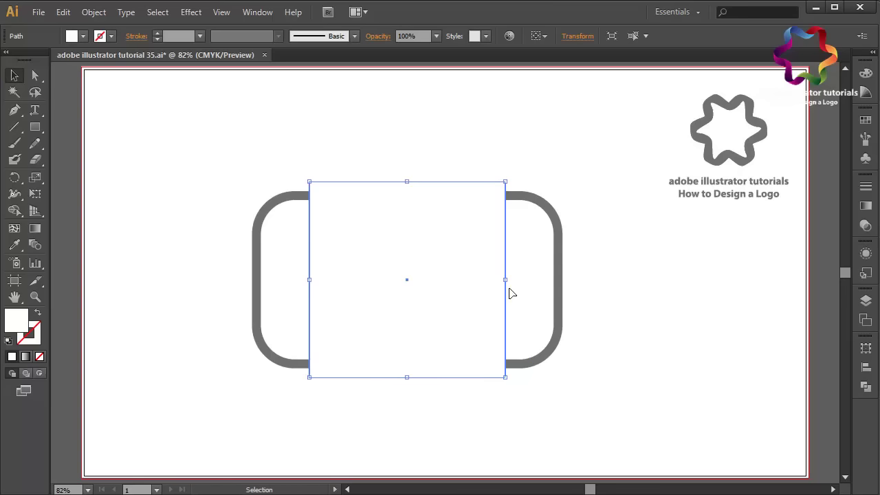
left_click(421, 147)
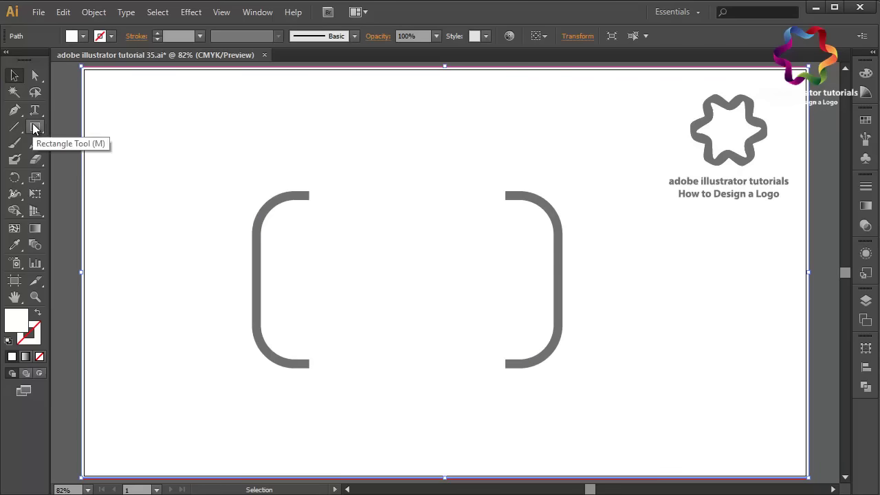
Step: Draw a circle between the brackets and fill it with dark grey from Swatches
left_click_drag(35, 128, 81, 159)
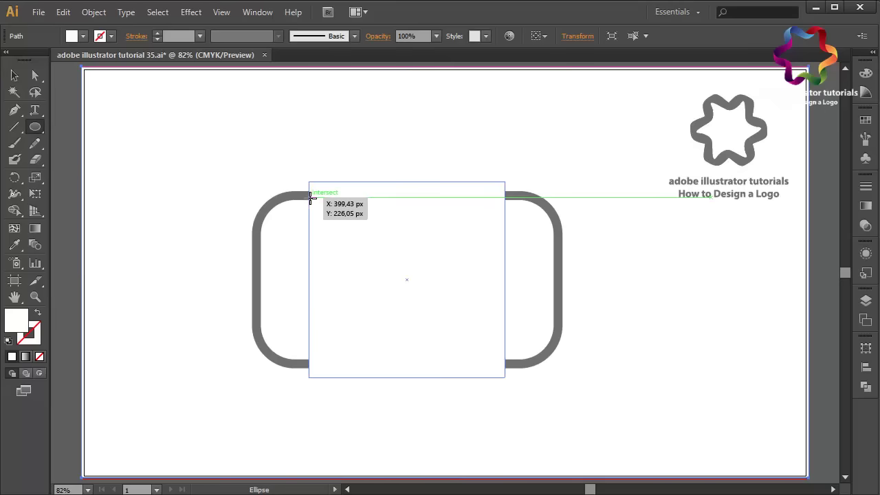
left_click_drag(316, 205, 489, 346)
left_click(14, 77)
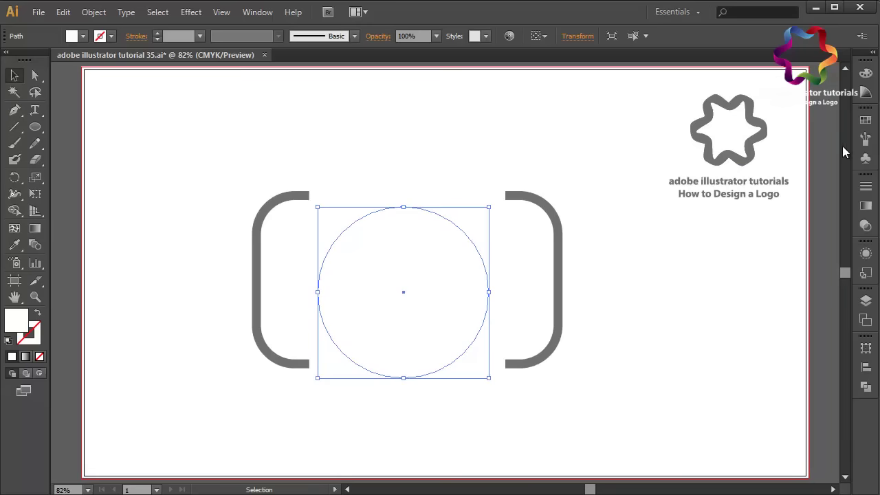
left_click(868, 121)
scroll(742, 167, "down", 3)
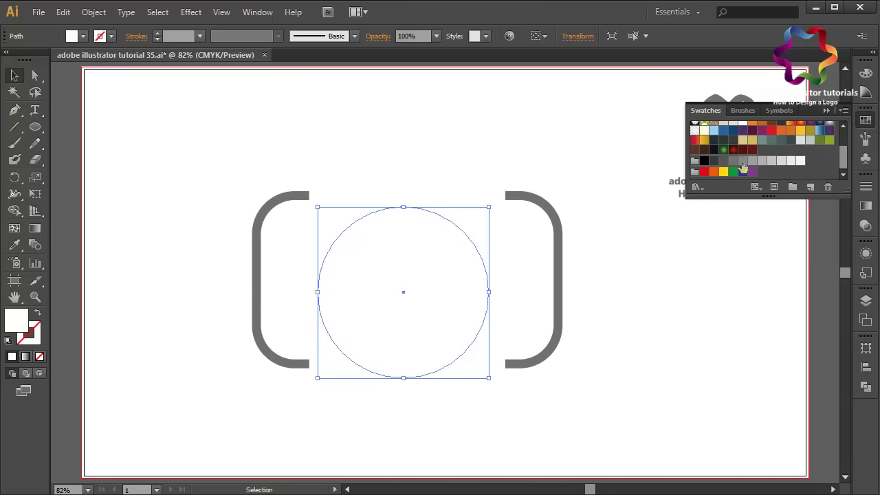
left_click(733, 163)
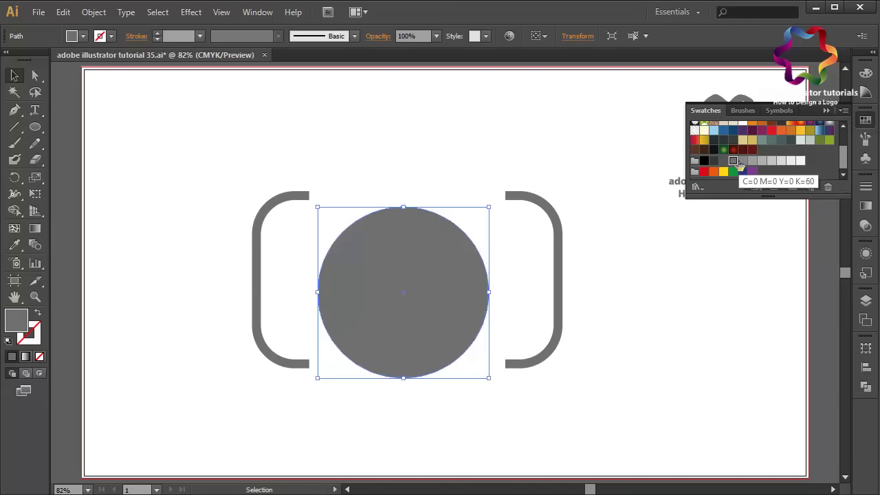
left_click(741, 162)
left_click(733, 162)
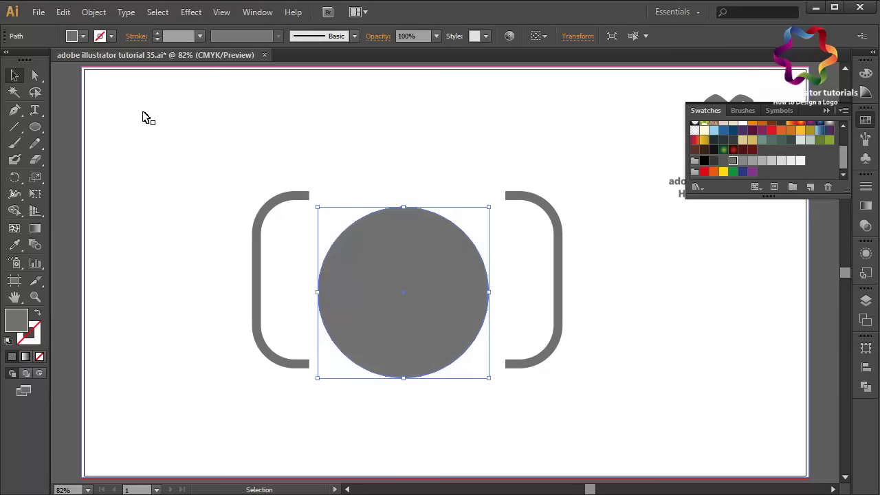
Step: Turn the circle into a 16 pt grey outline and centre it on the camera body
left_click(38, 313)
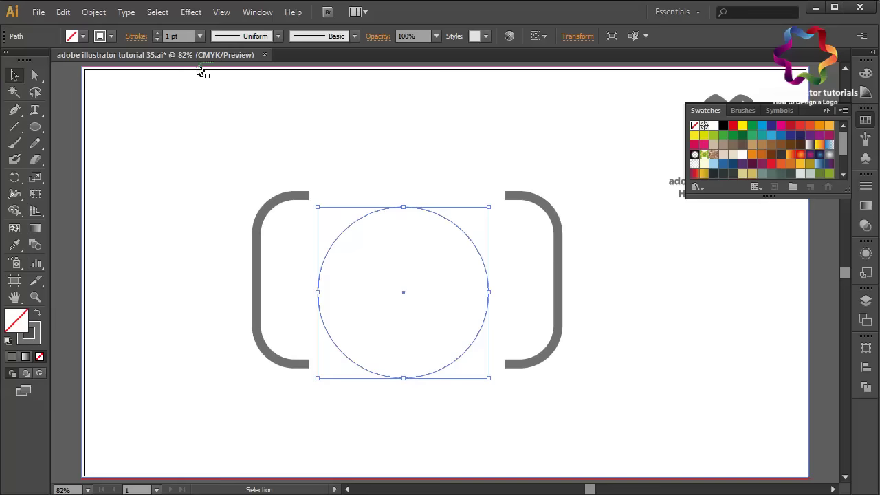
left_click(199, 36)
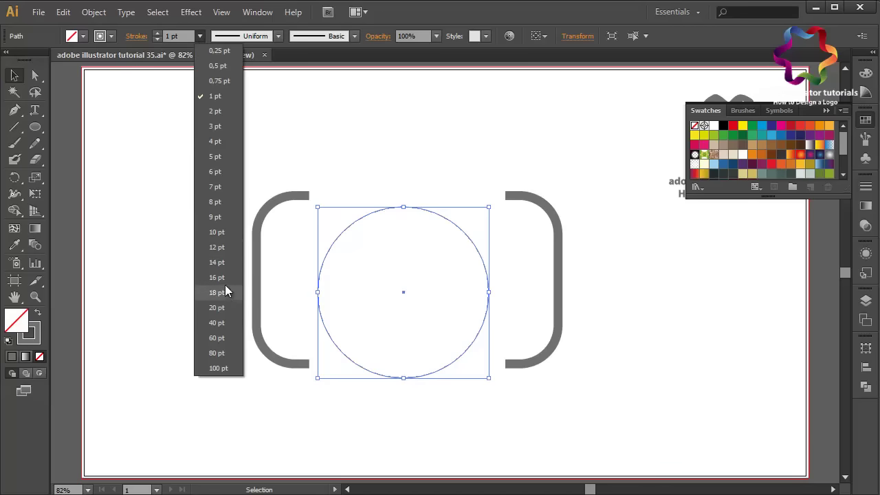
left_click(224, 283)
left_click_drag(482, 267, 485, 255)
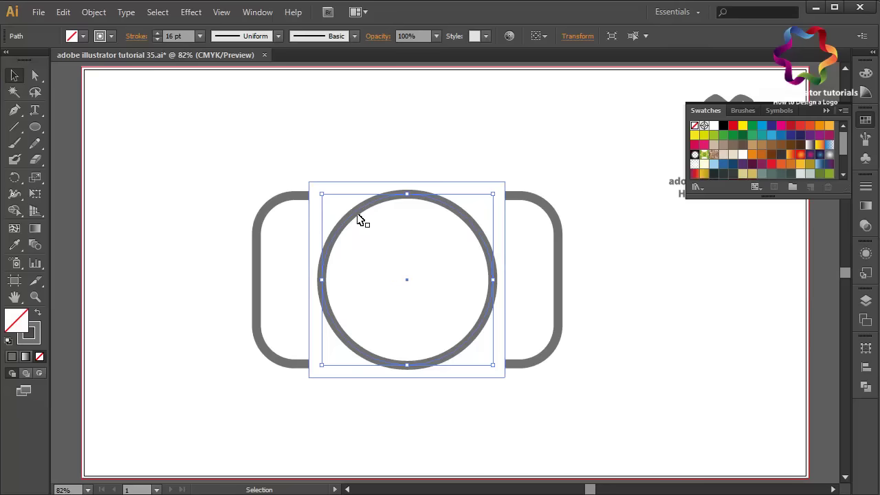
Step: Draw another circle, move it onto the lens, and scale it into an even outer ring
left_click(35, 127)
left_click_drag(158, 136, 345, 322)
left_click(16, 76)
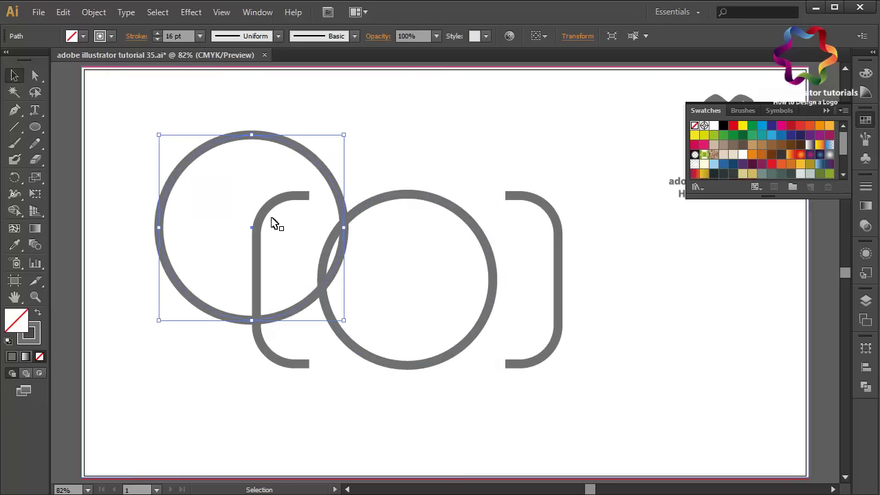
left_click_drag(165, 217, 316, 269)
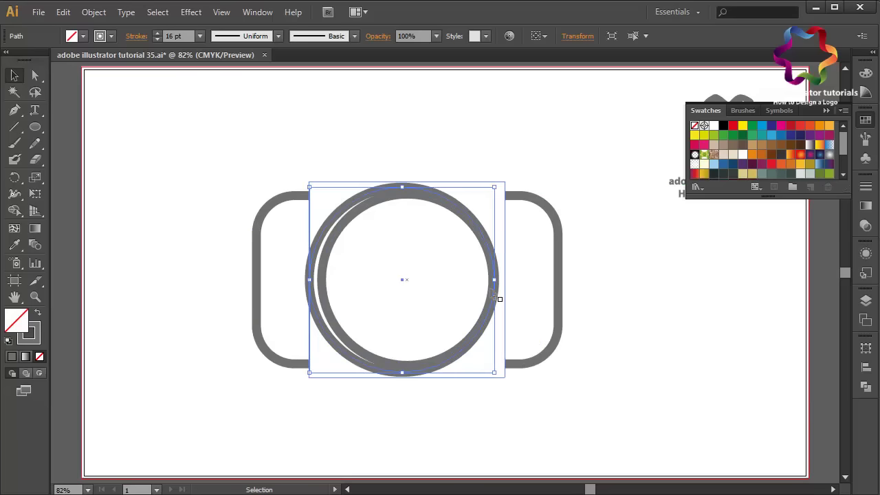
left_click_drag(492, 295, 528, 280)
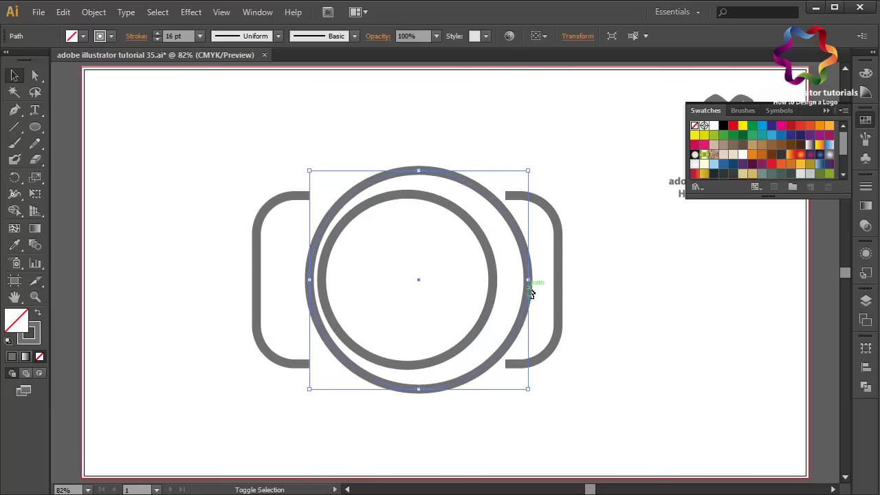
mouse_move(422, 286)
left_mouse_down()
mouse_move(411, 285)
mouse_move(416, 280)
left_mouse_up()
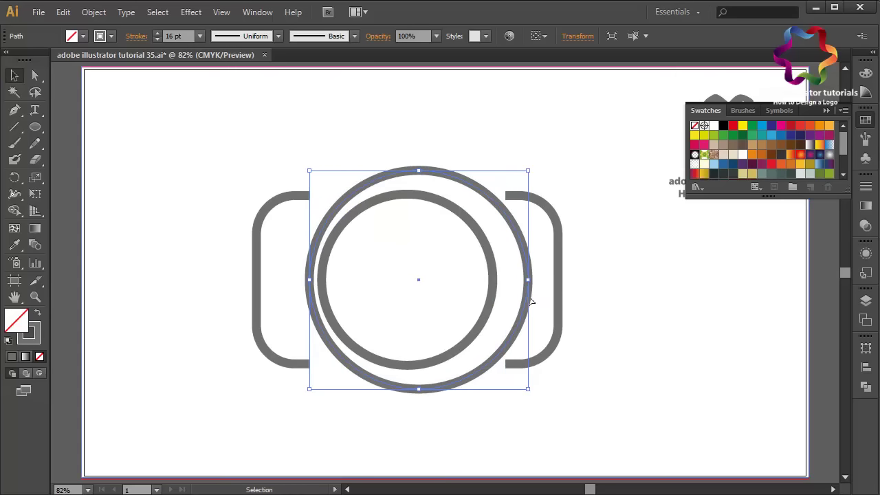
mouse_move(530, 293)
left_mouse_down()
mouse_move(507, 301)
mouse_move(516, 295)
mouse_move(516, 315)
mouse_move(518, 305)
left_mouse_up()
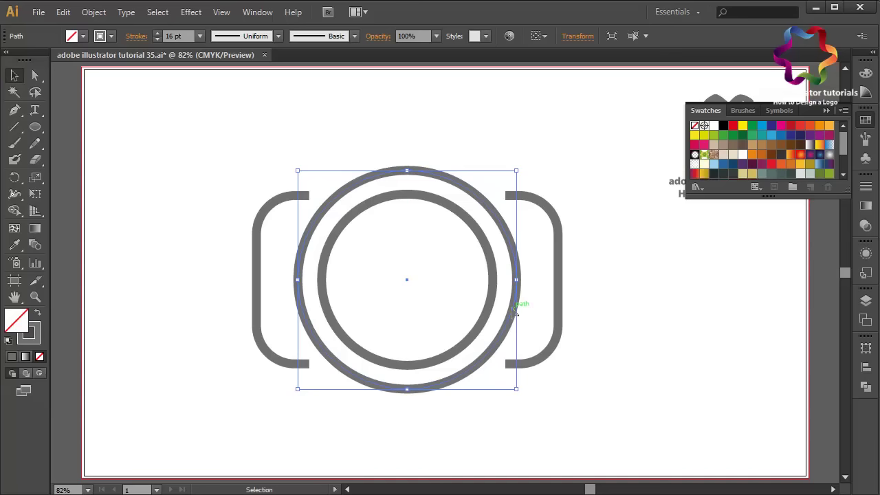
Step: With the Pen tool, trace anchors around the top, right and bottom of the outer ring
left_click(14, 110)
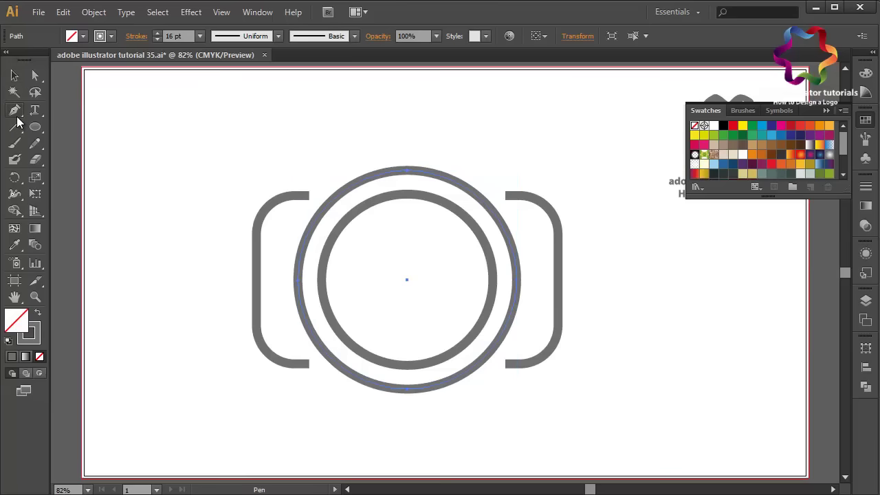
left_click(321, 233)
left_click(348, 208)
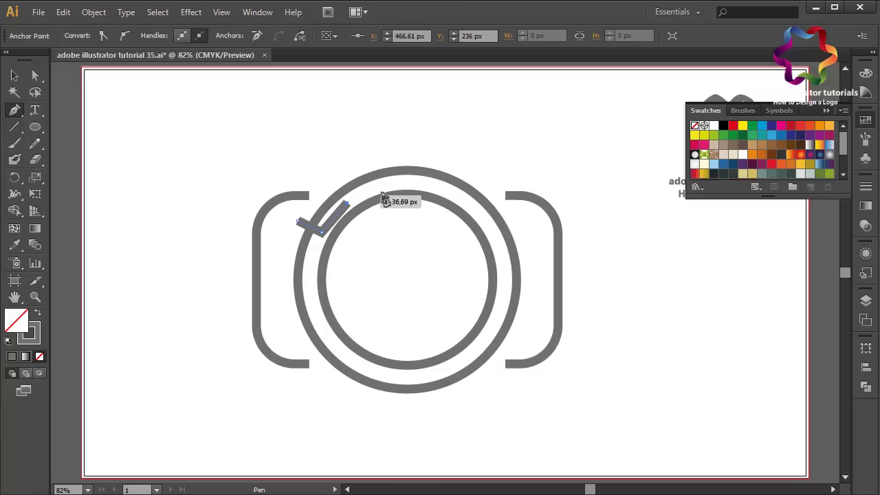
left_click(383, 184)
left_click(427, 184)
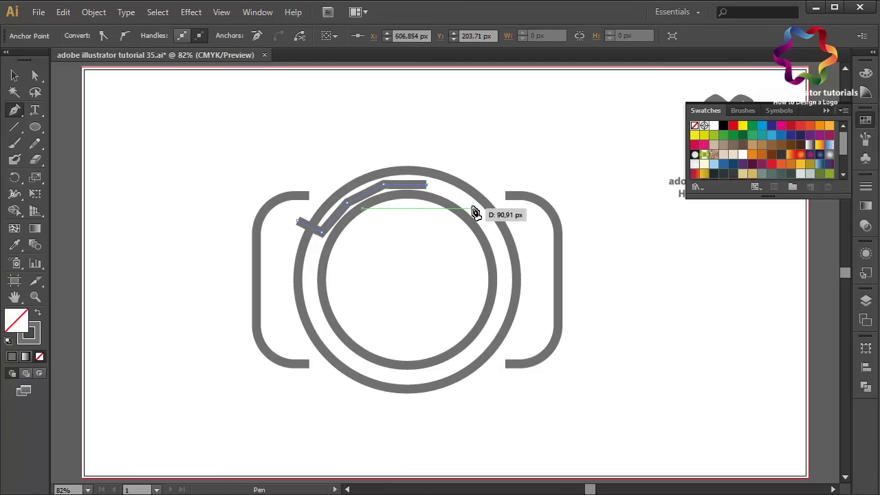
left_click(473, 207)
left_click(505, 246)
left_click(505, 284)
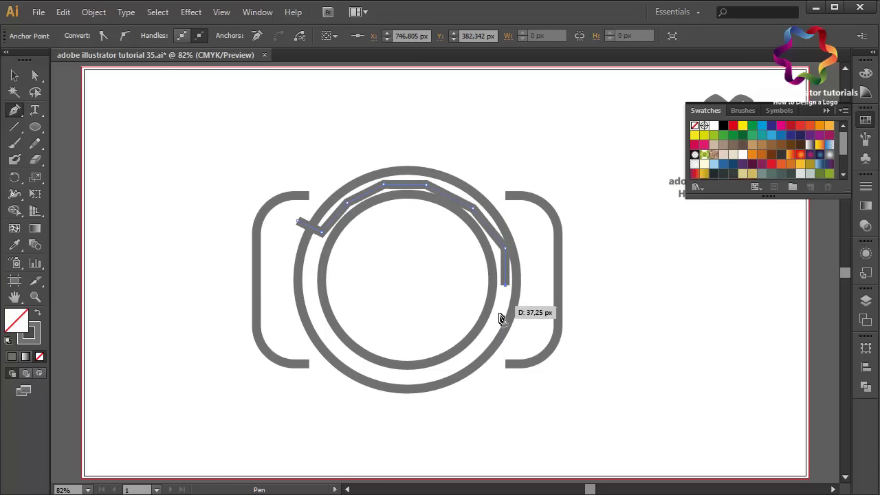
left_click(493, 326)
left_click(472, 353)
left_click(435, 375)
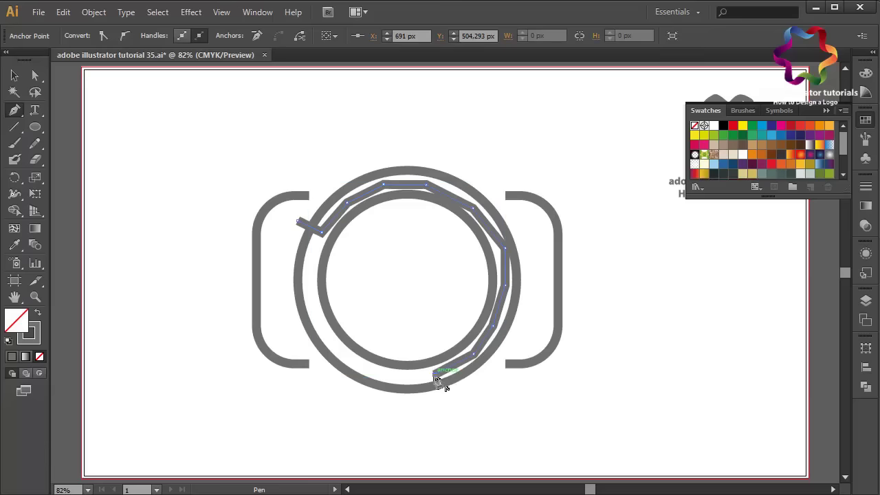
left_click(401, 374)
left_click(364, 365)
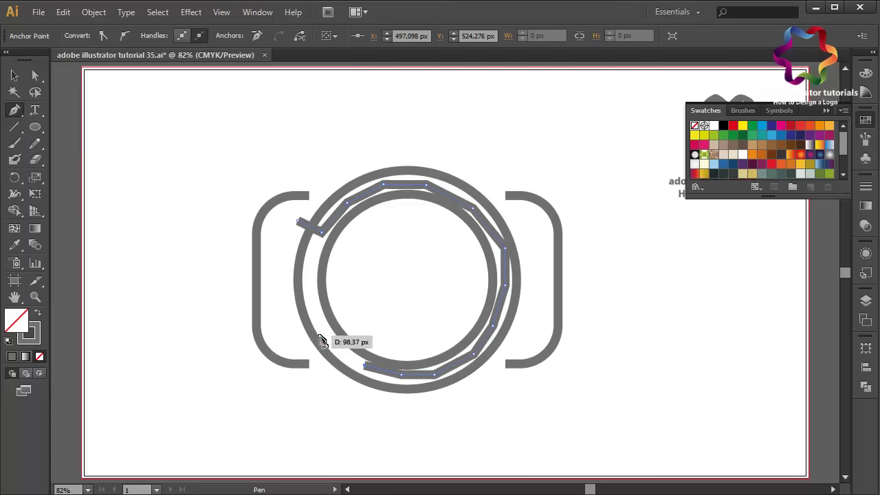
left_click(313, 321)
left_click(308, 303)
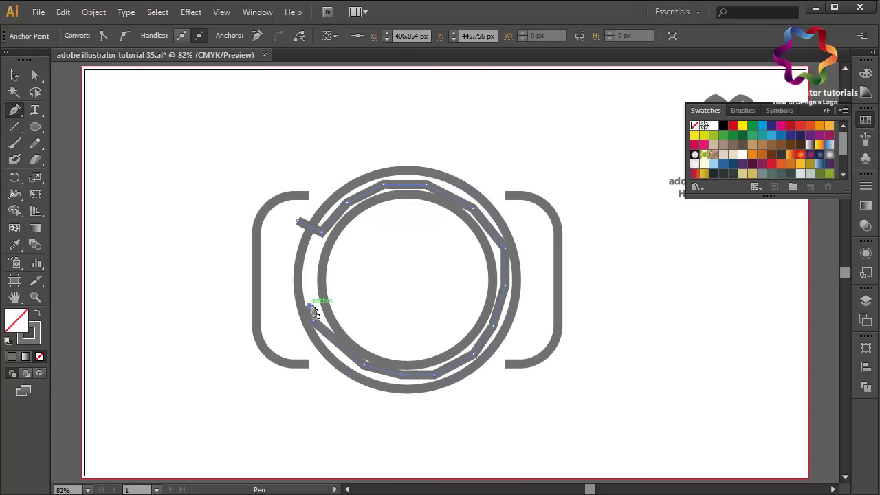
left_click(292, 315)
key("ctrl+z")
key("ctrl+z")
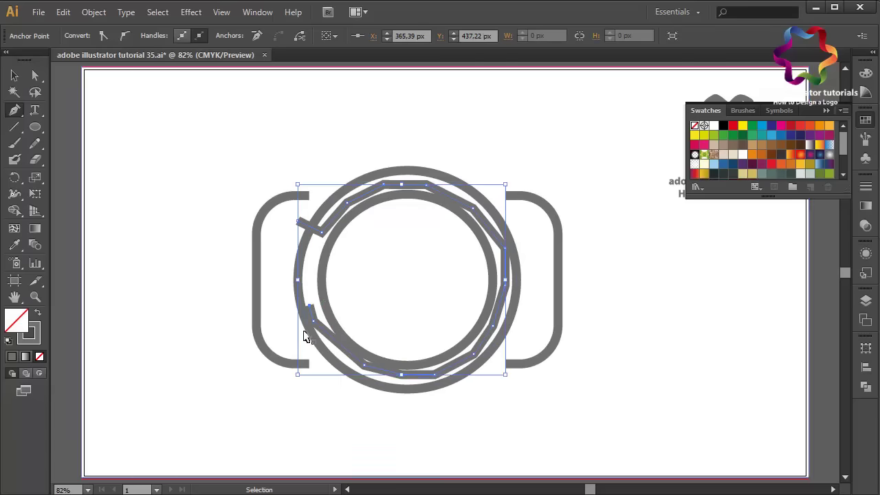
Step: Continue the path outside the ring, close it at the start, and give it solid grey fill, no stroke
left_click(300, 328)
left_click(313, 356)
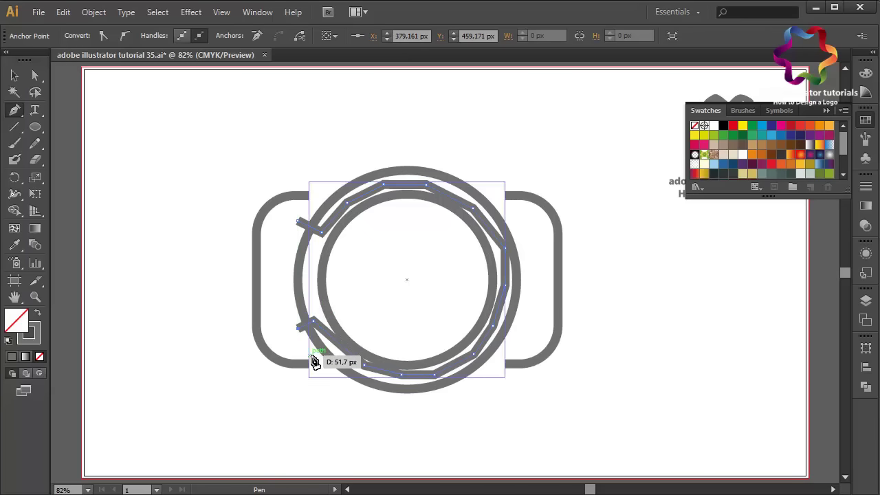
left_click(359, 400)
left_click(440, 425)
left_click(484, 377)
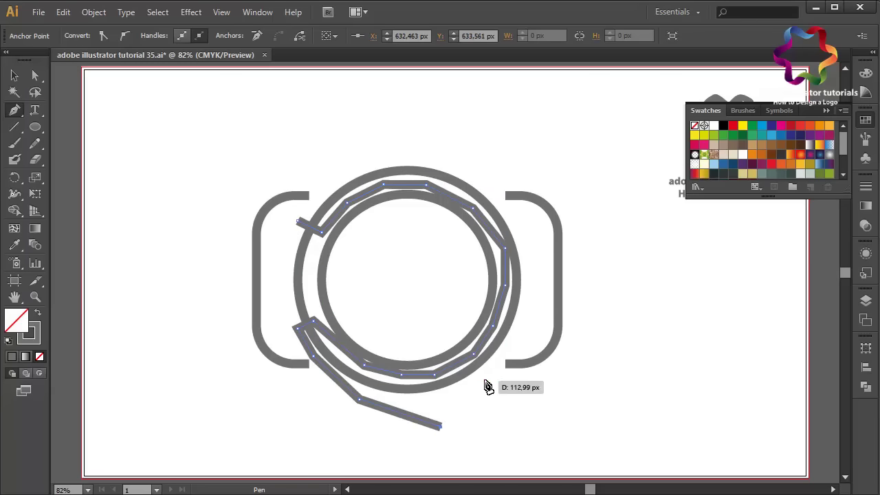
left_click(509, 342)
left_click(534, 299)
left_click(530, 242)
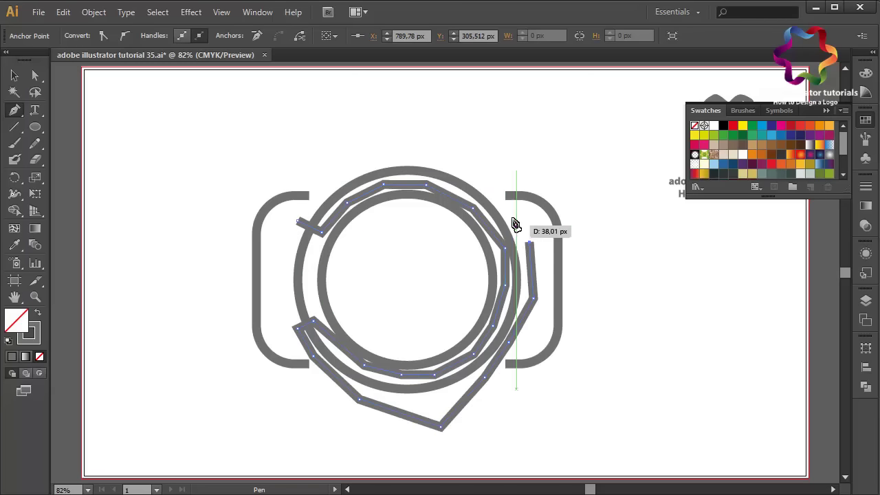
left_click(493, 192)
left_click(430, 146)
left_click(363, 147)
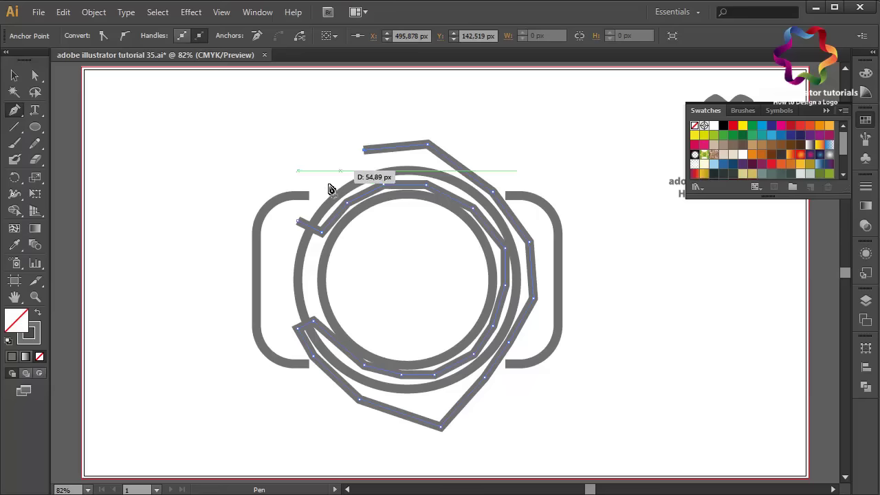
left_click(312, 196)
left_click(301, 226)
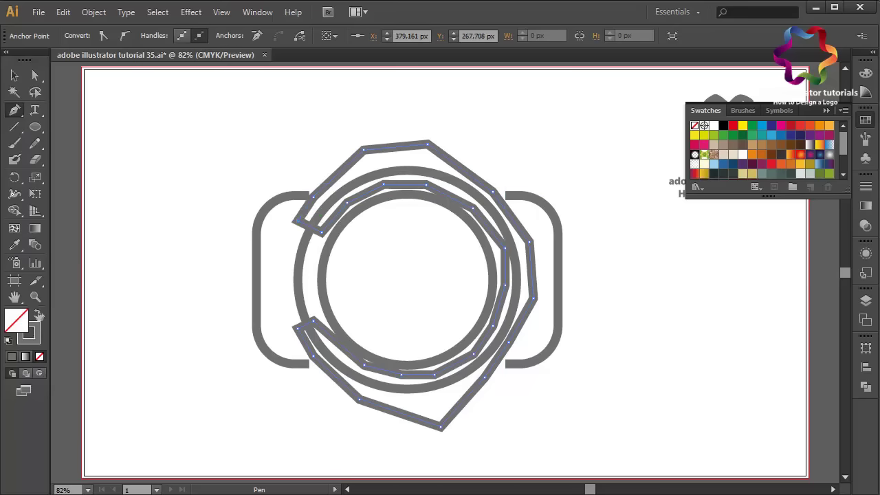
left_click(37, 314)
Step: Fill the traced shape white (#FFFFFF) and deselect it, leaving a short left arc of the ring
double_click(12, 325)
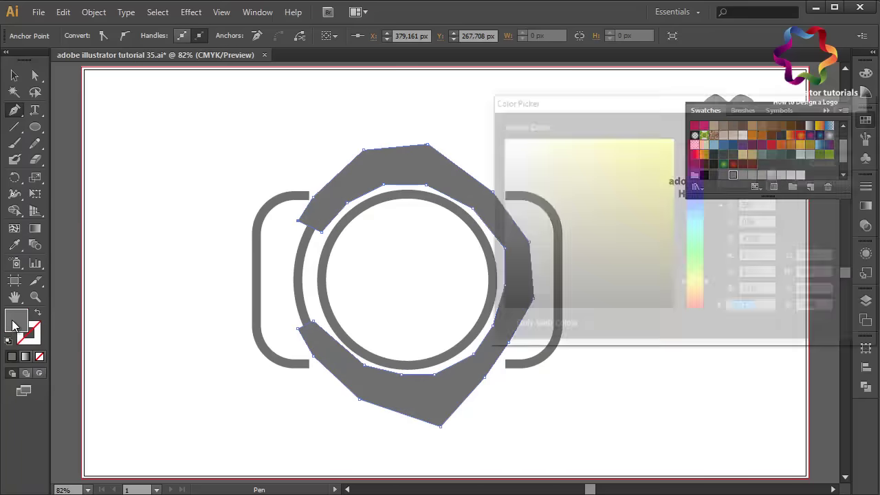
left_click_drag(543, 148, 500, 137)
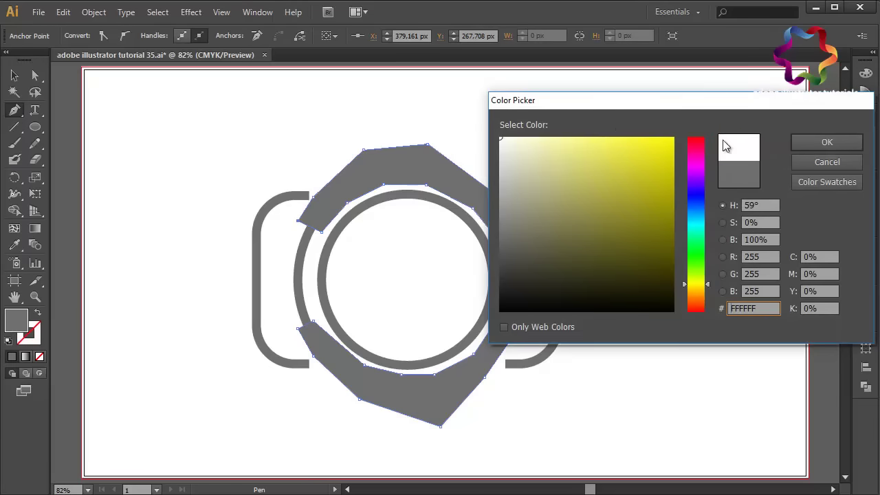
left_click(827, 141)
left_click(15, 78)
left_click(102, 112)
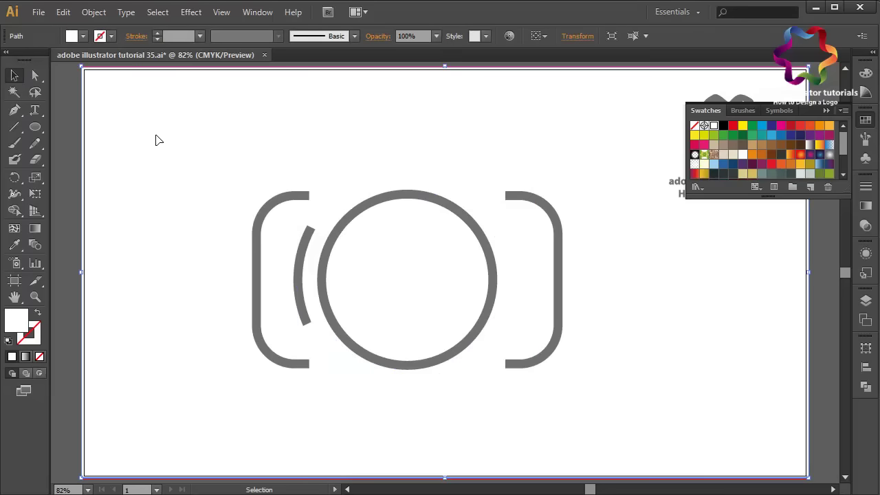
left_click_drag(35, 126, 73, 160)
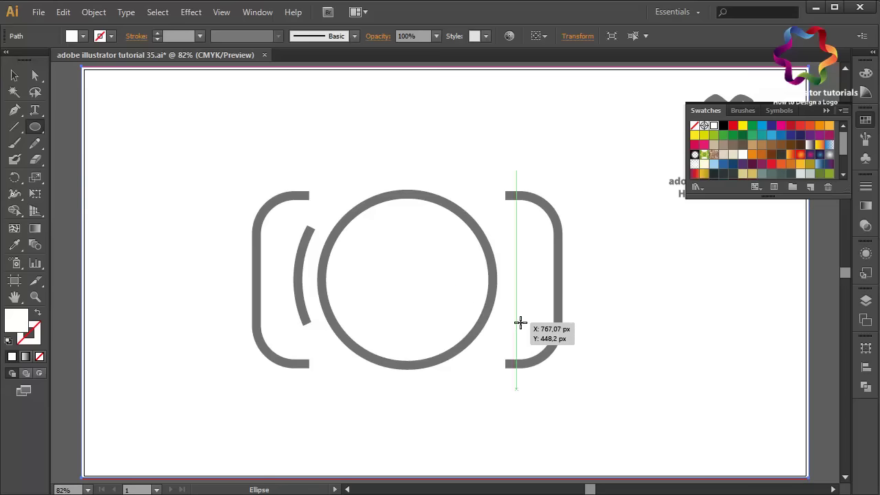
Step: Draw a grey button dot right of the lens and a smaller dot just above it
left_click_drag(514, 317, 531, 336)
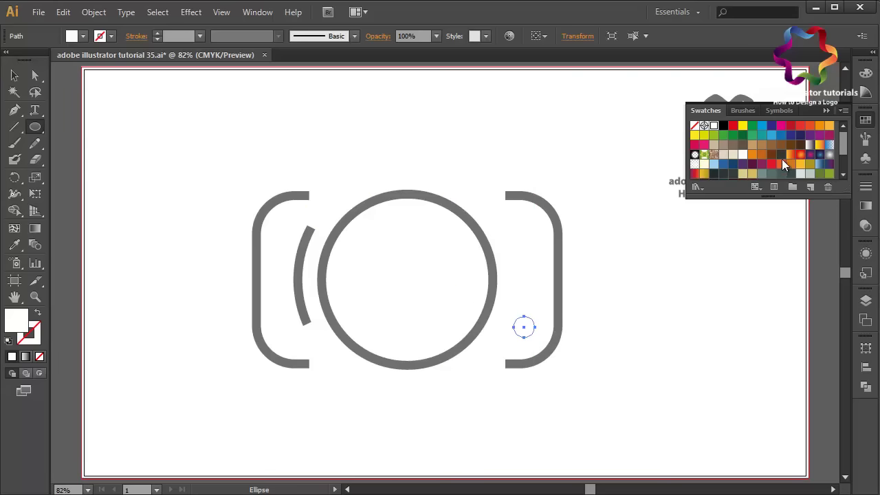
scroll(782, 159, "down", 3)
left_click(733, 162)
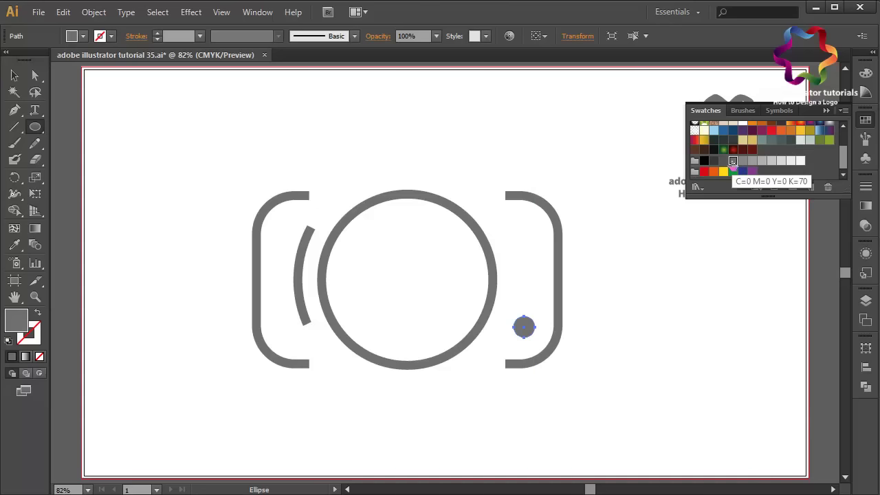
left_click_drag(532, 305, 524, 295)
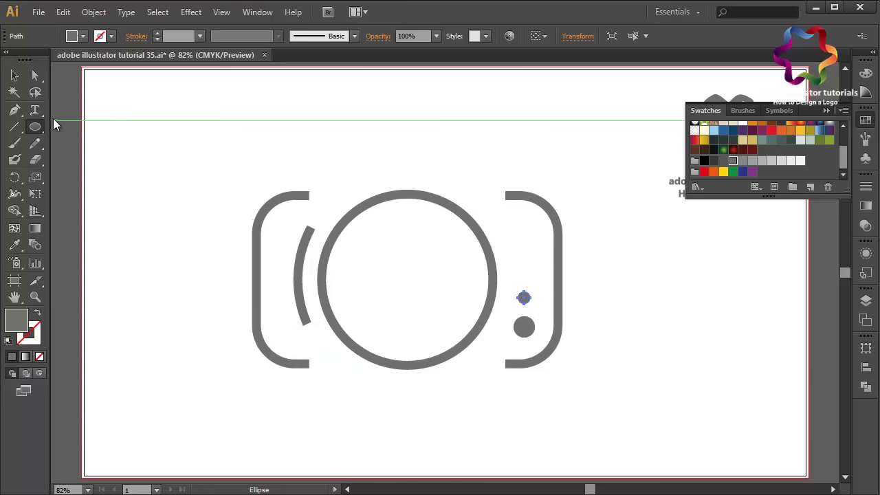
left_click(15, 75)
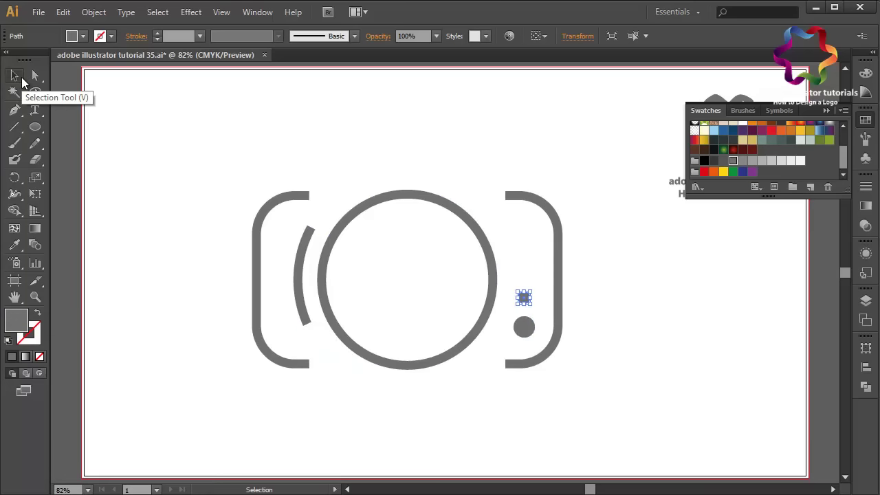
left_click(347, 93)
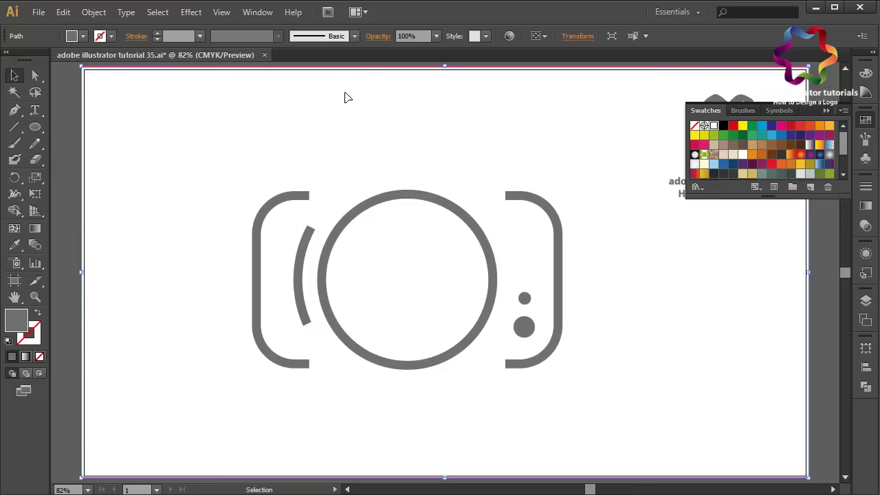
left_click(38, 127)
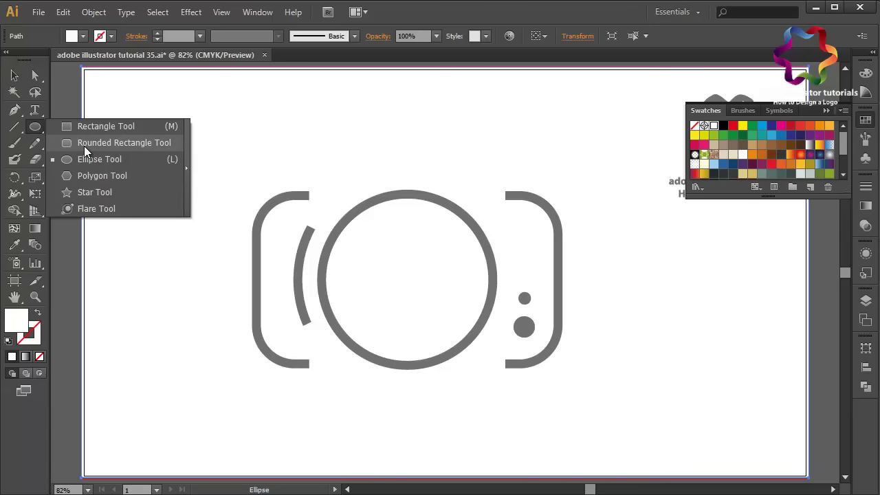
Step: Draw a small grey rounded-rectangle viewfinder bar and fit it in the body's upper right
left_click(84, 146)
left_click_drag(115, 158, 153, 177)
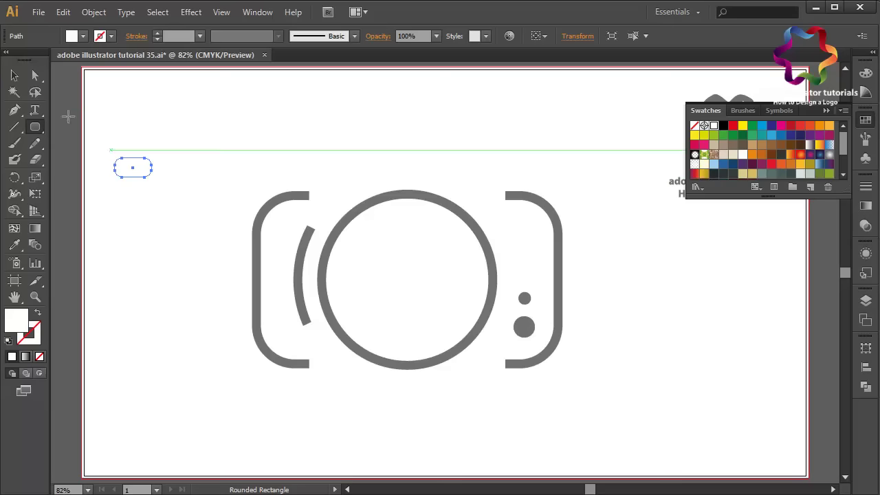
left_click(14, 75)
scroll(757, 173, "down", 3)
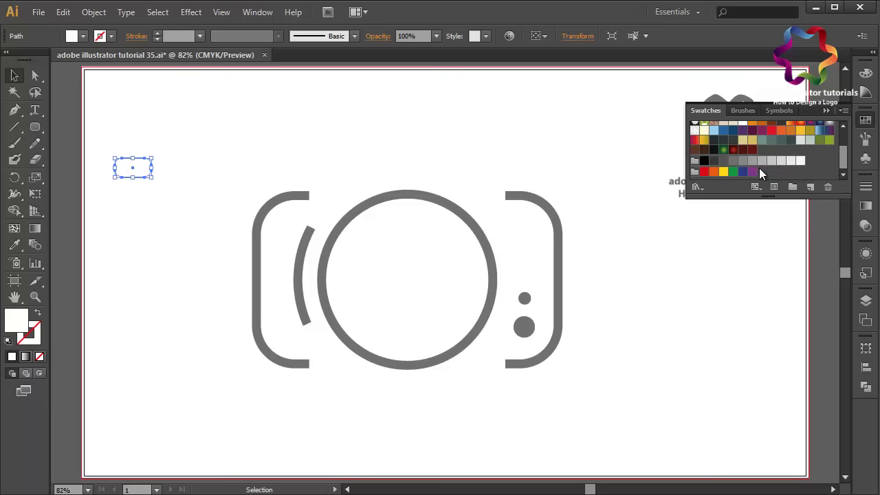
left_click(735, 165)
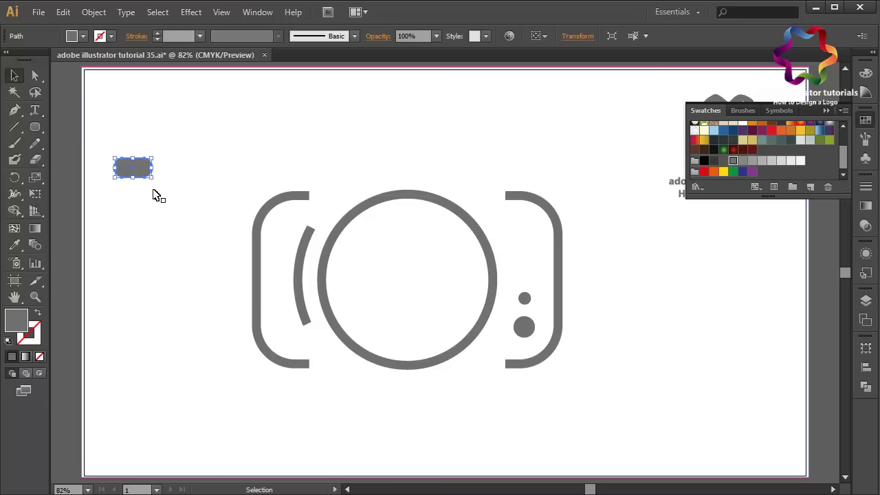
left_click_drag(133, 172, 513, 230)
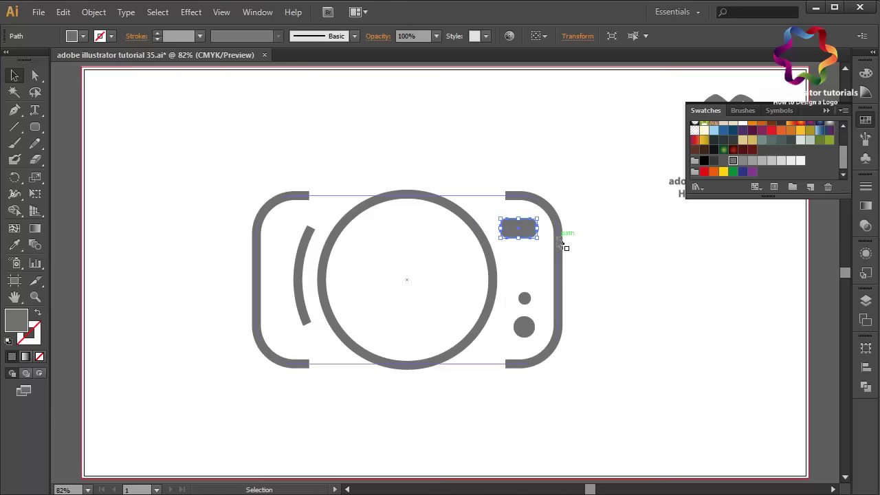
left_click_drag(535, 229, 533, 229)
key("Right")
key("Right")
key("Right")
key("Right")
key("Right")
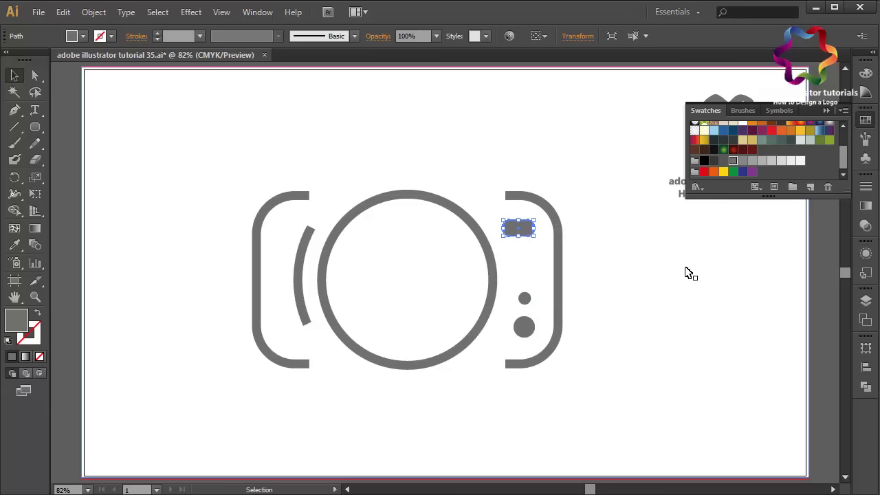
left_click(691, 273)
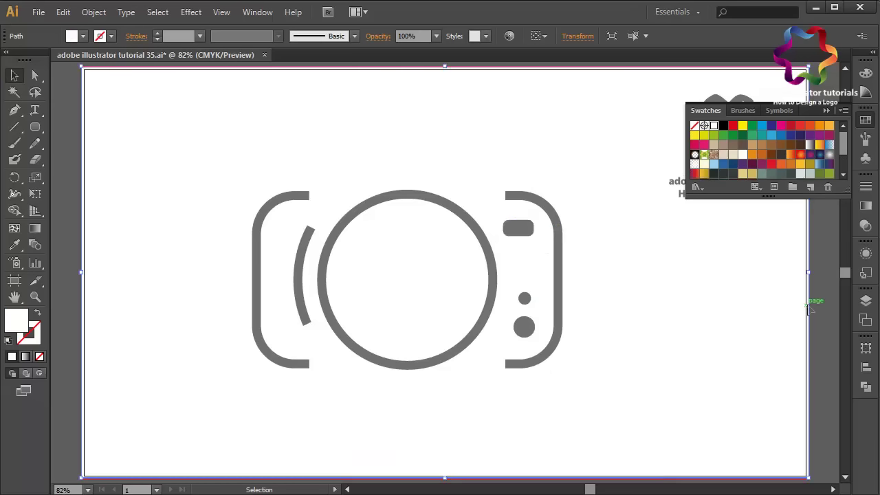
left_click(826, 111)
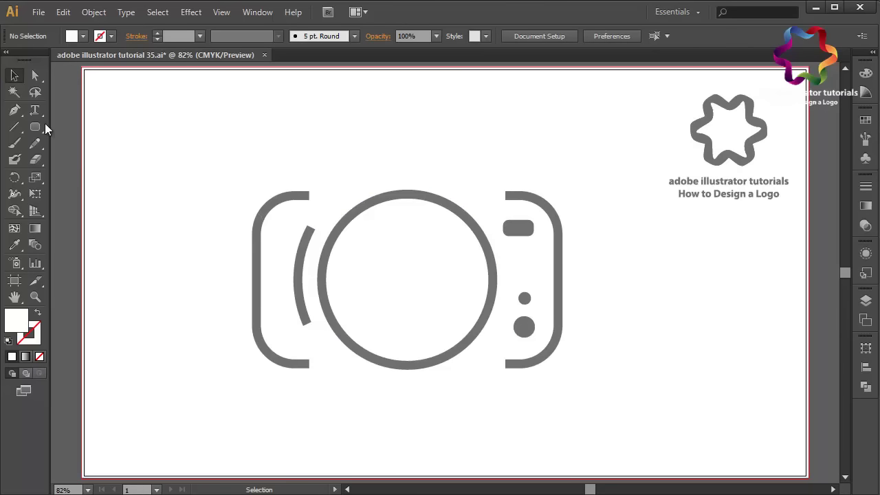
left_click_drag(35, 127, 85, 163)
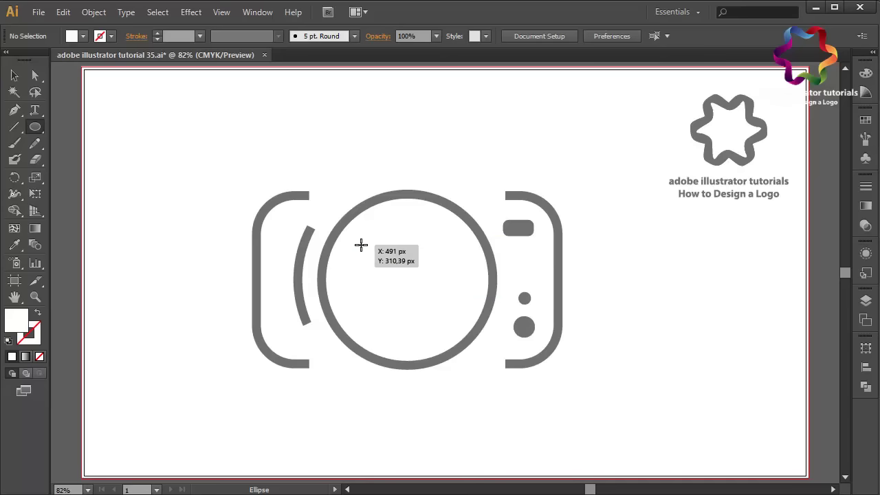
Step: Draw a circle inside the lens ring, centre it, and fill it with the darker grey
left_click_drag(361, 244, 466, 324)
key("v")
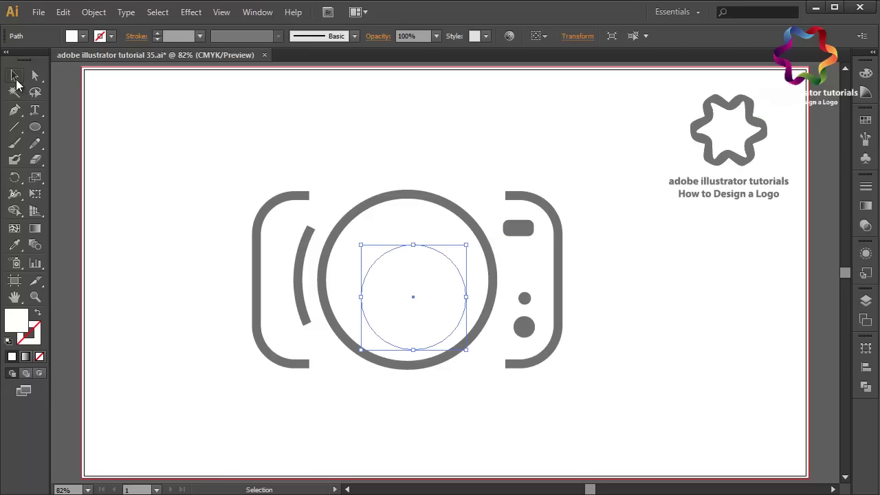
left_click_drag(413, 302, 408, 285)
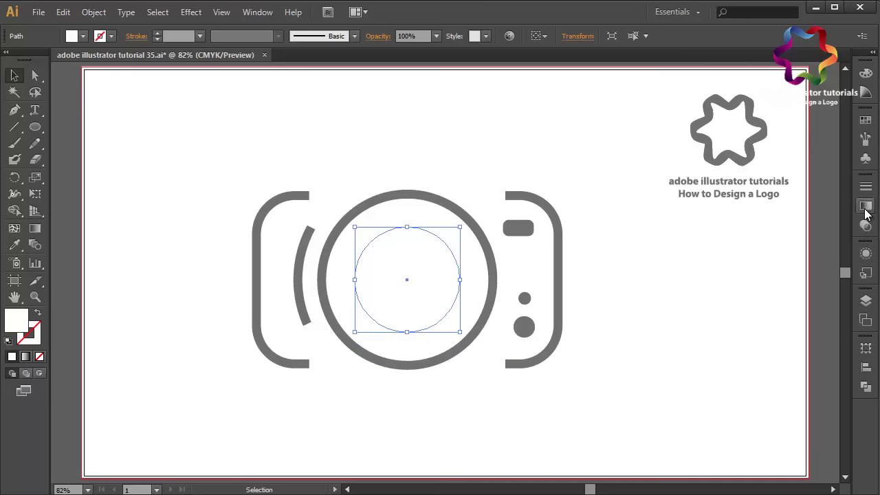
left_click(865, 118)
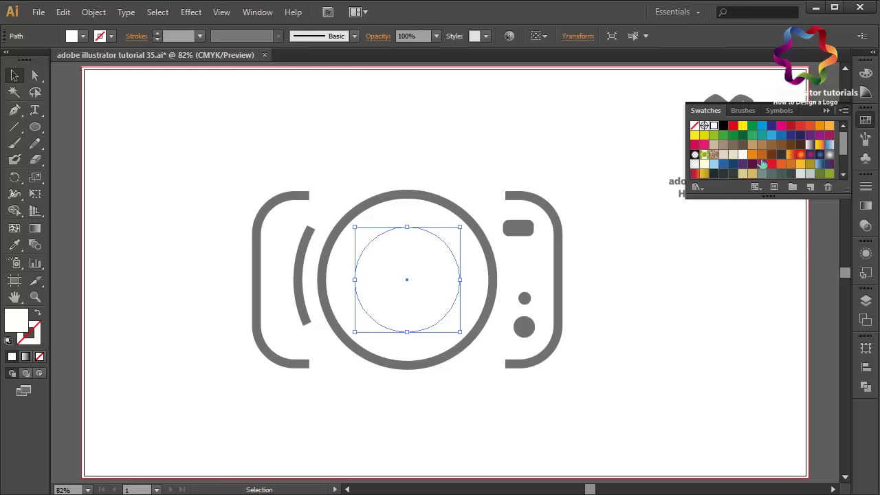
scroll(762, 165, "down", 1)
left_click(743, 161)
left_click(733, 161)
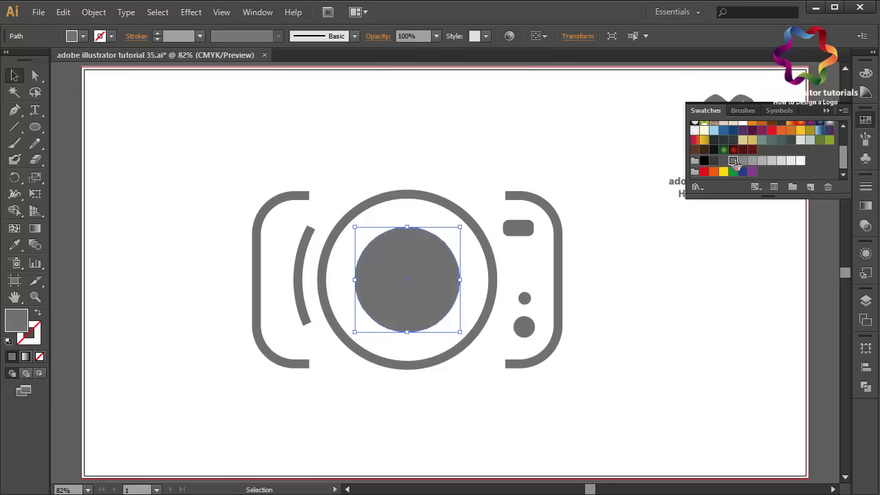
Step: Deselect and draw a small circle over the lens's upper right
left_click(35, 126)
key("ctrl+shift+a")
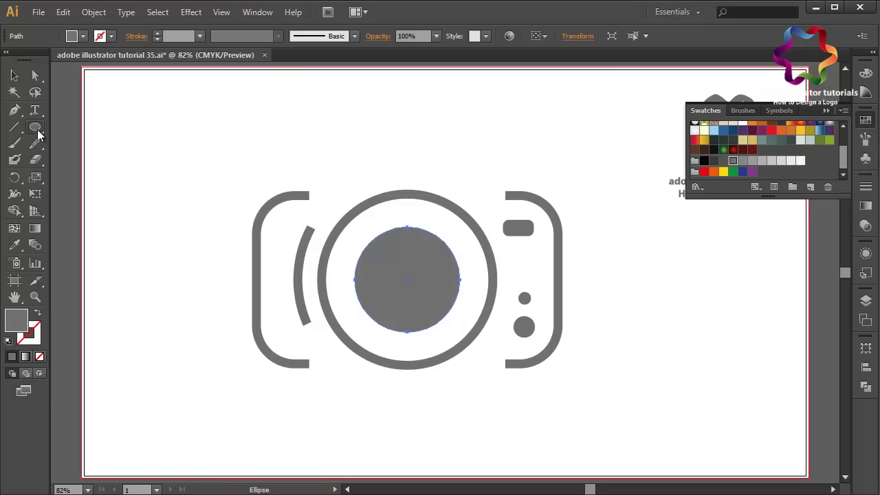
left_click_drag(169, 213, 431, 260)
Step: Fill the small highlight circle on the lens with white
left_click(15, 75)
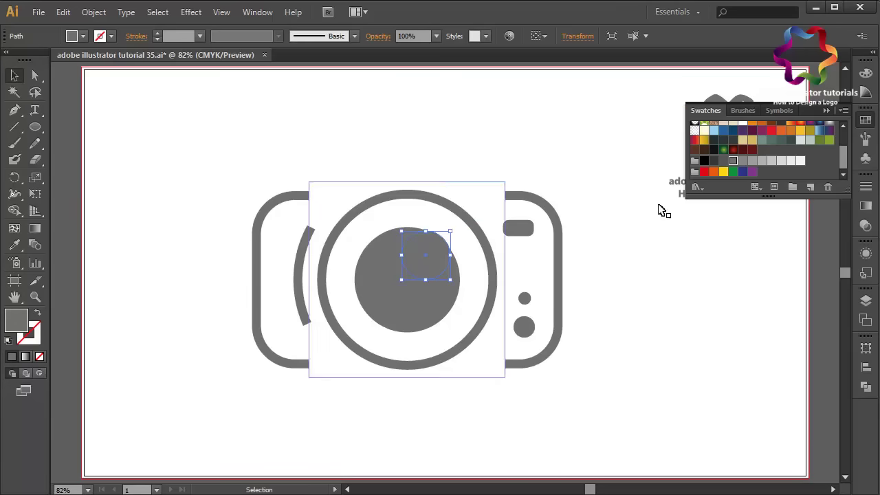
scroll(737, 145, "up", 5)
left_click(715, 127)
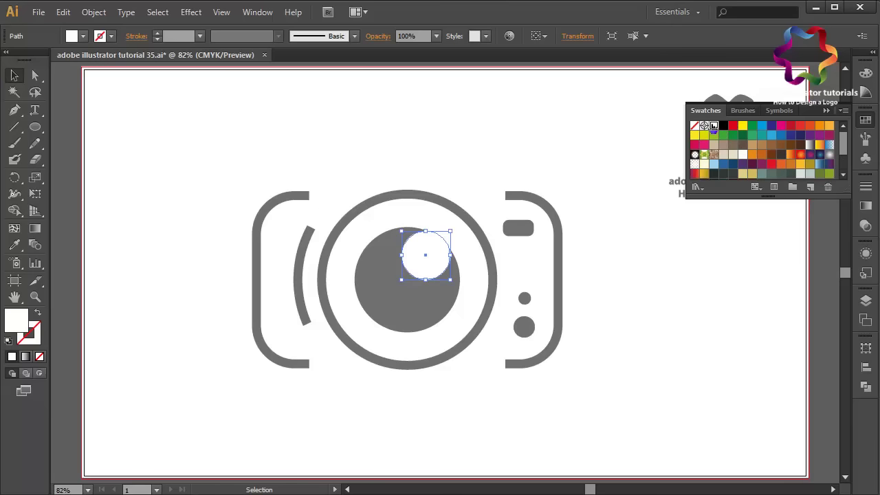
Step: Copy the white circle, paste it in back, and move the copy to the lens's lower left
left_click(62, 12)
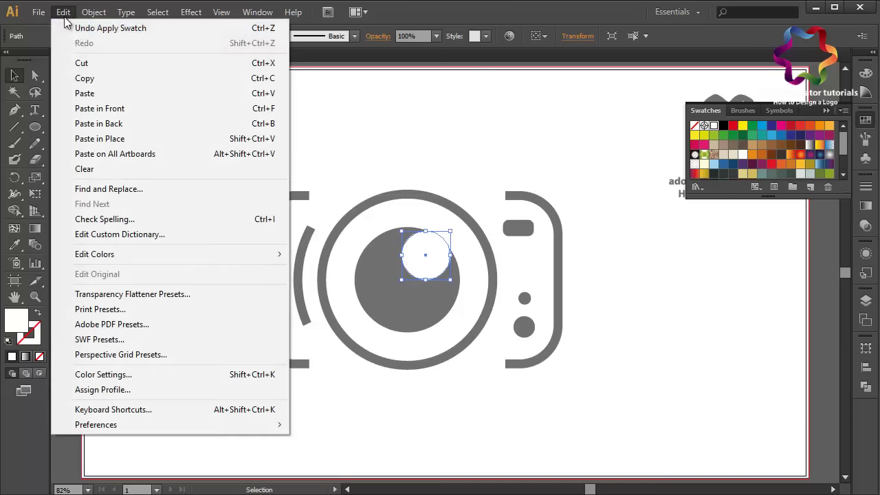
key("ctrl+c")
left_click(63, 13)
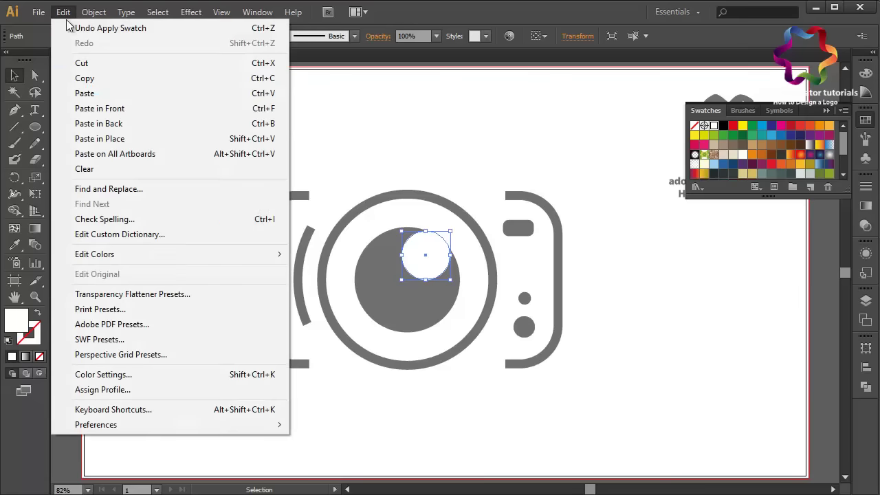
left_click(100, 123)
left_click(449, 242, "shift")
left_click_drag(451, 234, 402, 297)
left_click(661, 300)
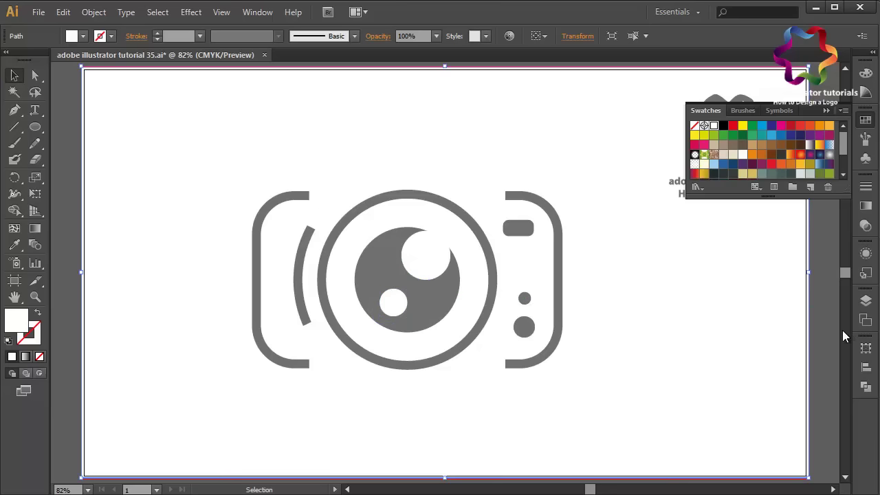
Step: Scroll the canvas down and back up, then deselect on the pasteboard to show the finished camera icon
scroll(842, 331, "down", 3)
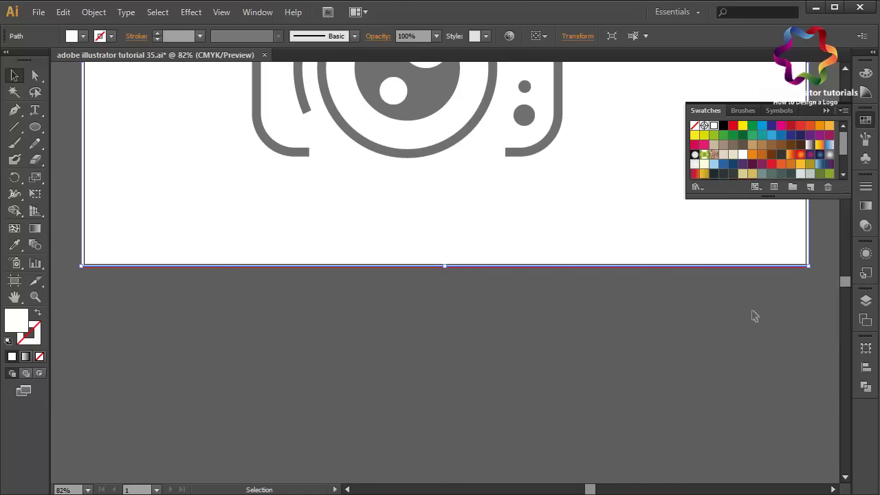
scroll(754, 315, "up", 3)
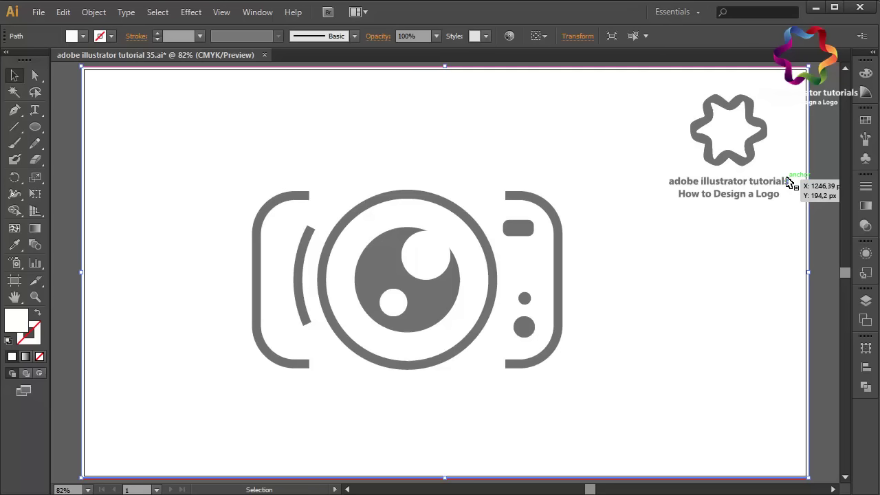
left_click(831, 163)
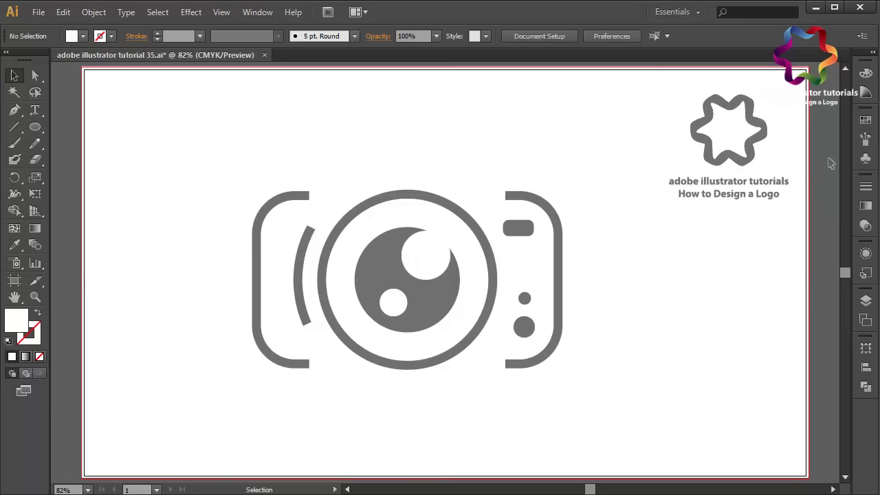